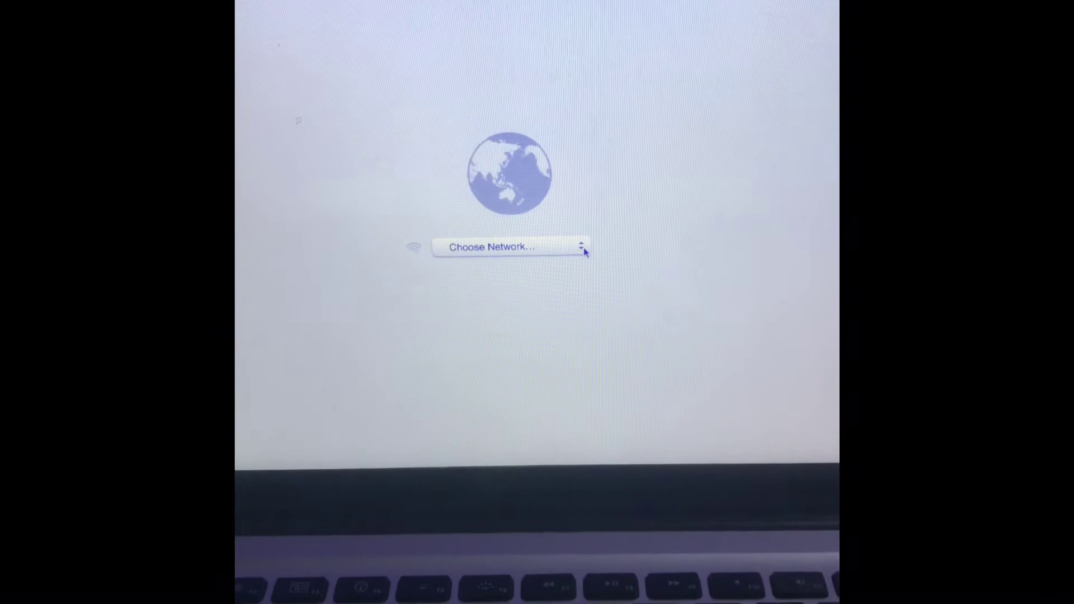
Step: Select a locked Wi-Fi network from the Choose Network list to bring up its password prompt
click(578, 260)
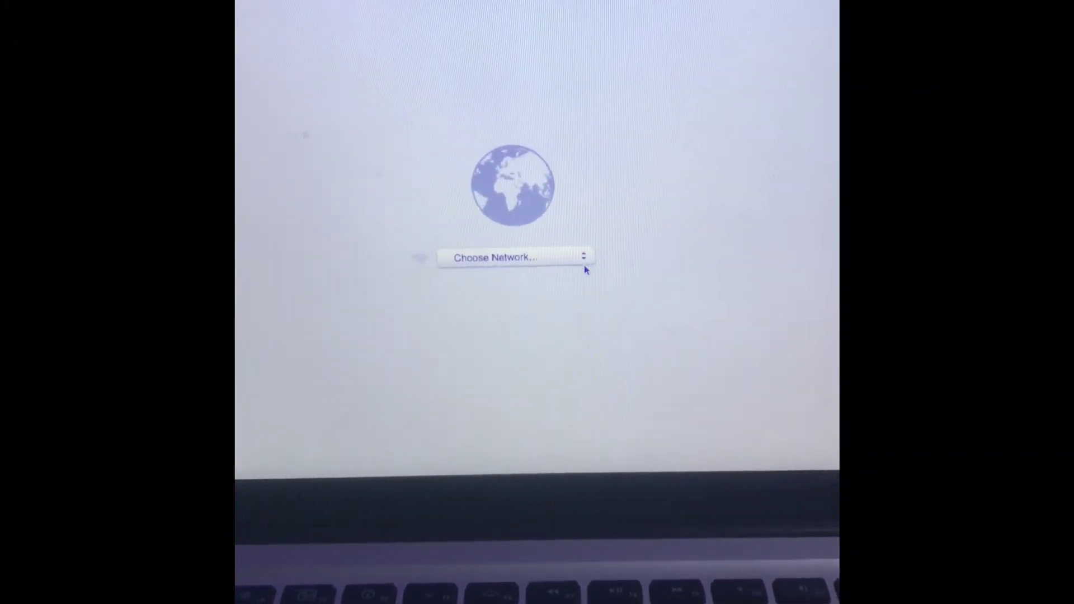
click(585, 260)
click(554, 298)
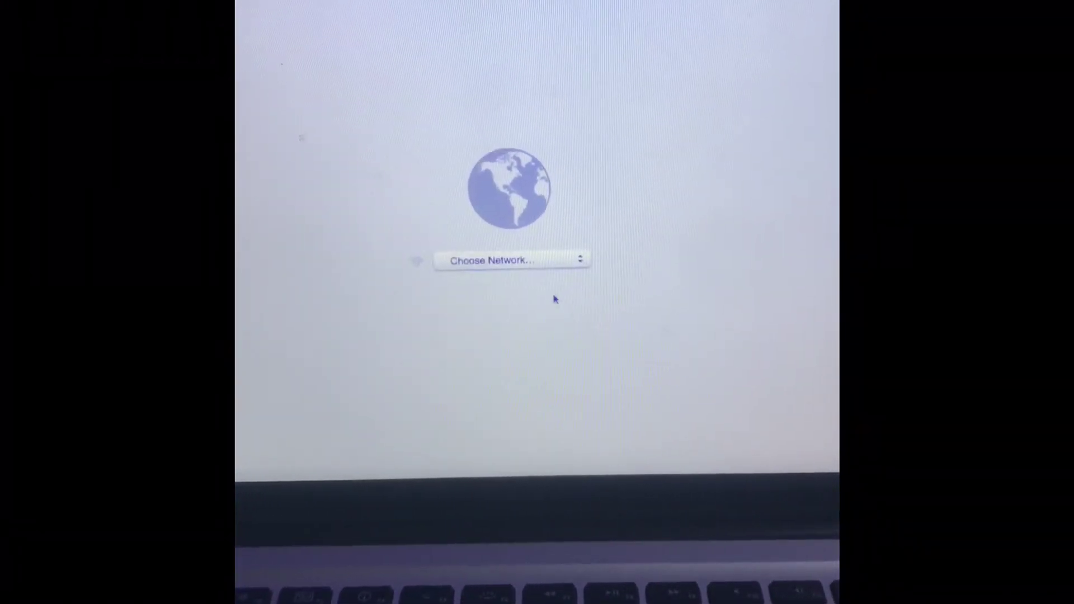
click(527, 265)
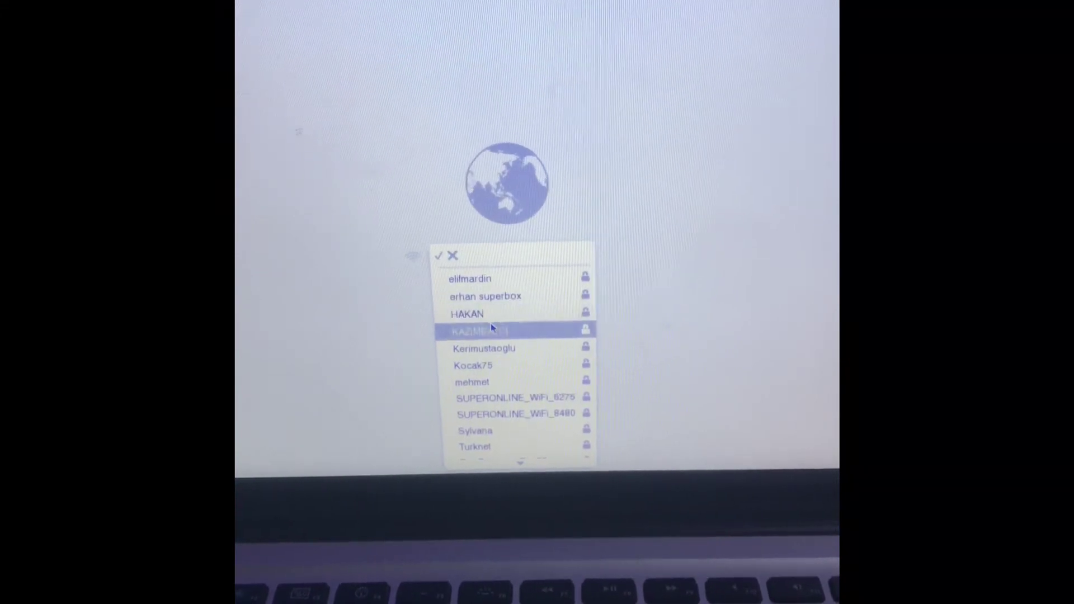
click(504, 310)
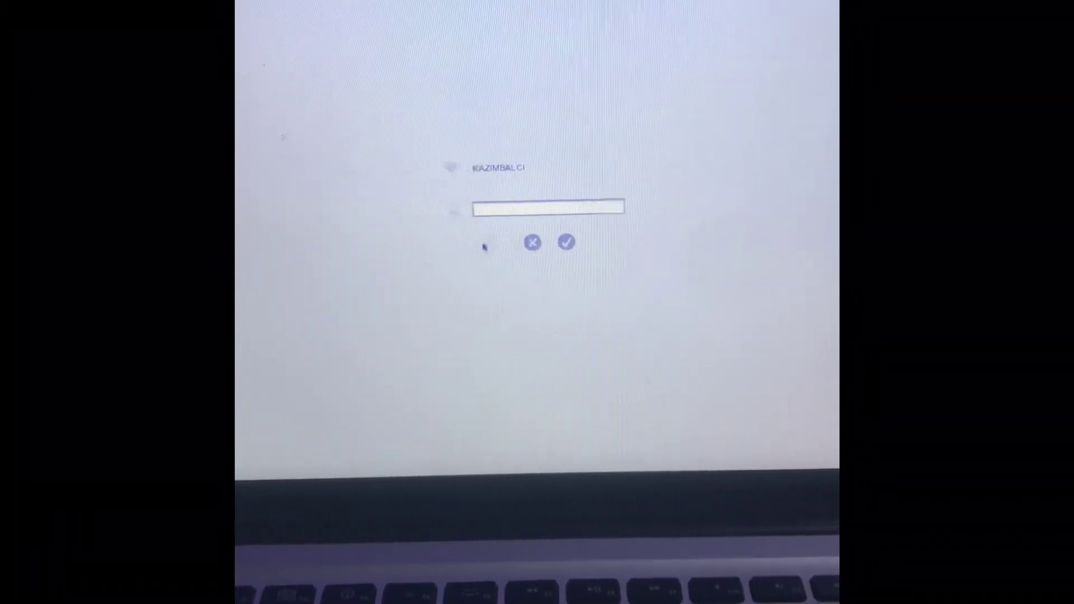
Step: Dismiss the first network's password prompt and reopen the network list
click(532, 243)
click(482, 254)
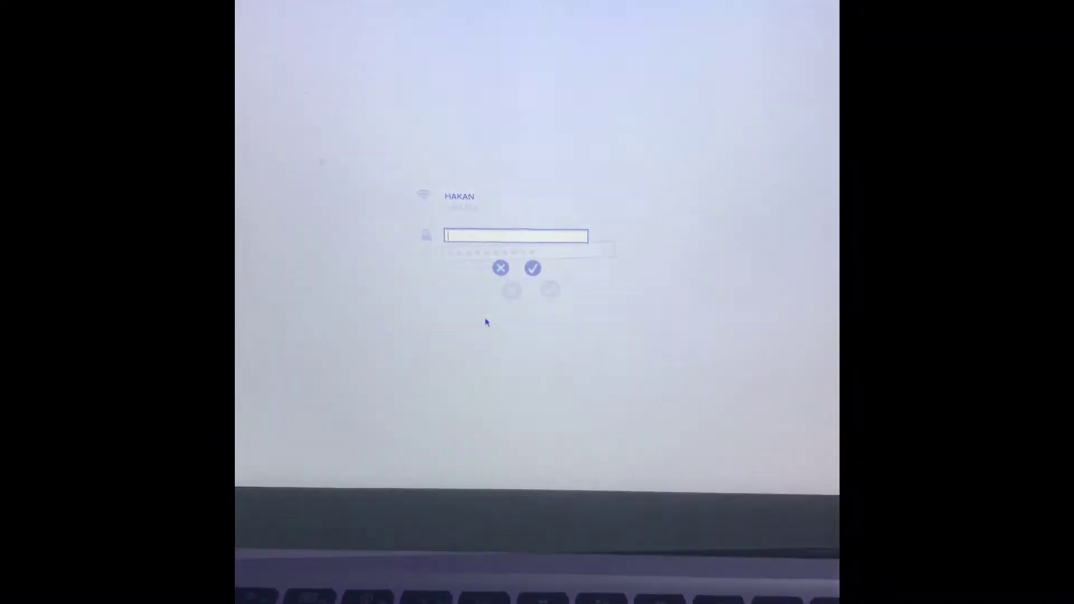
text(***********)
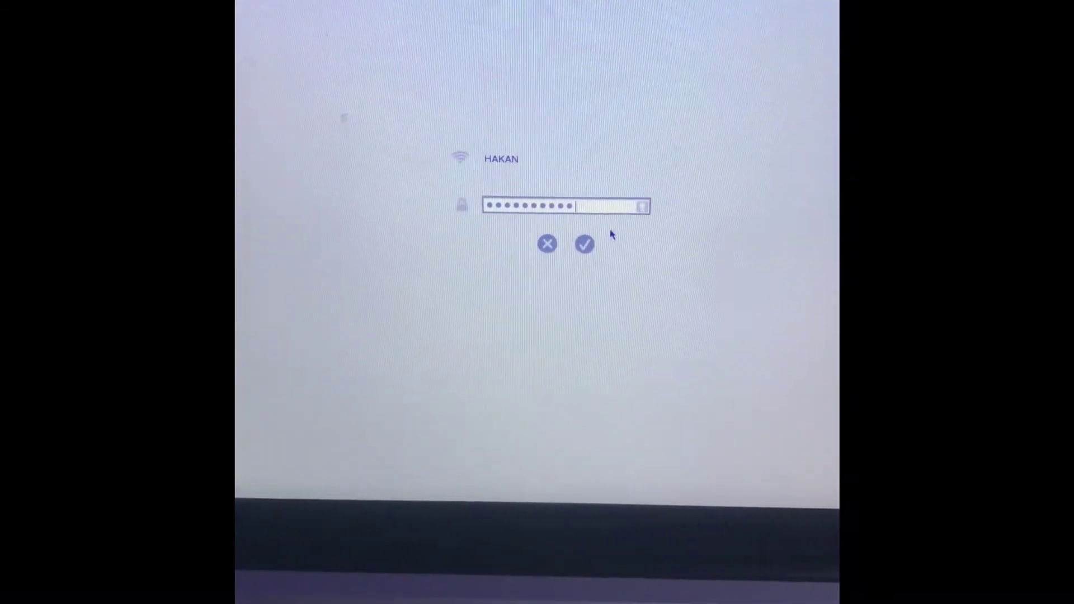